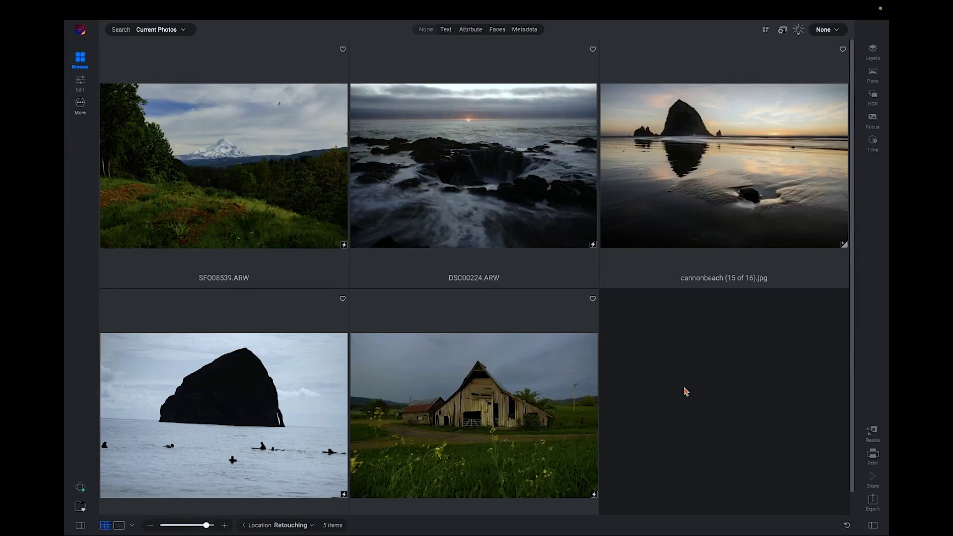
# Open SFO08539.ARW for editing and examine the dark spot in the sky at 100%.
pyautogui.doubleClick(278, 174)
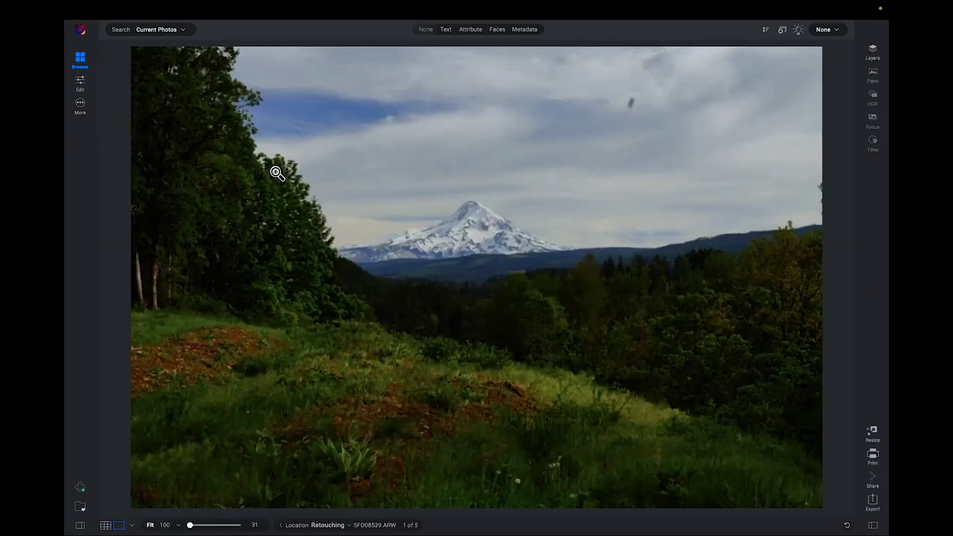
pyautogui.click(80, 82)
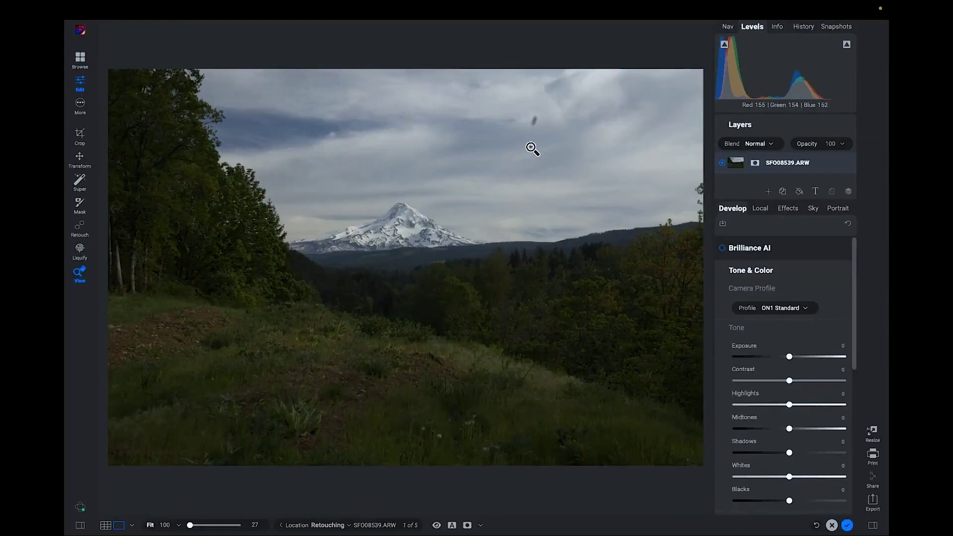
pyautogui.click(544, 126)
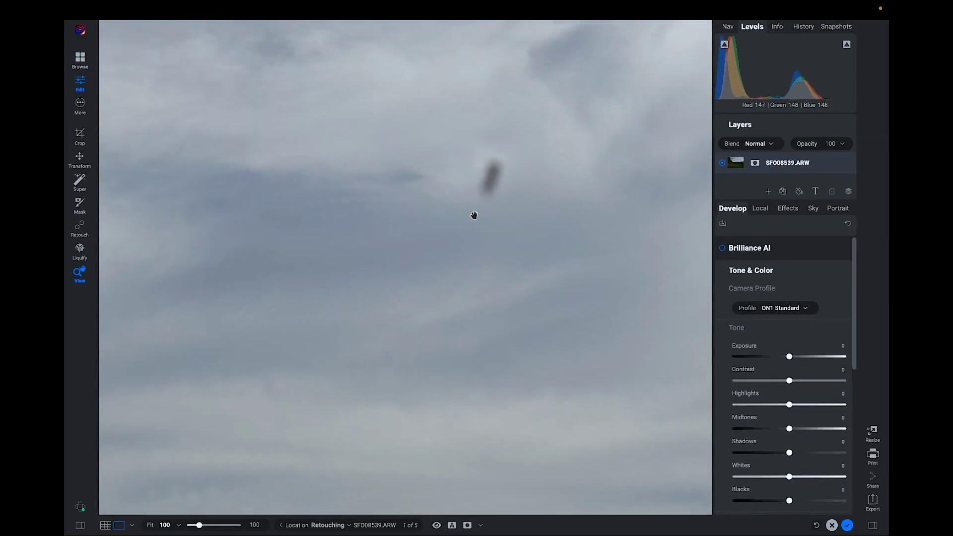
pyautogui.click(499, 187)
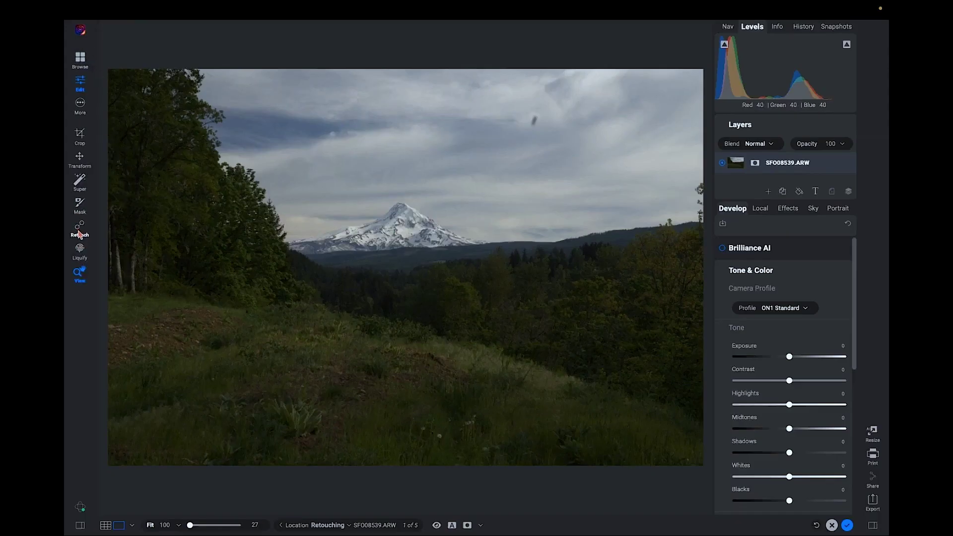
# Activate the Retouch brush in Heal mode over the sky and turn on the high-contrast dust-spot view.
pyautogui.click(80, 234)
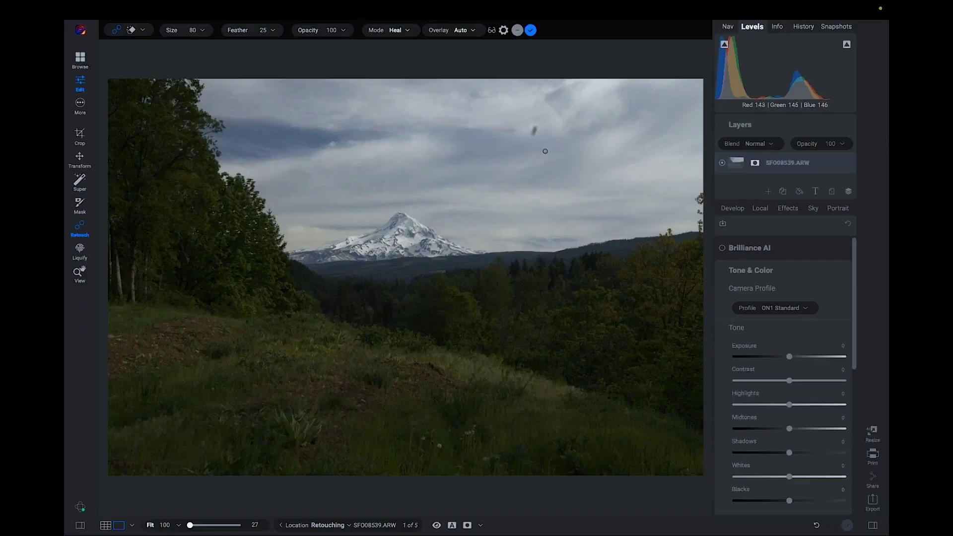
pyautogui.scroll(5, 545, 150)
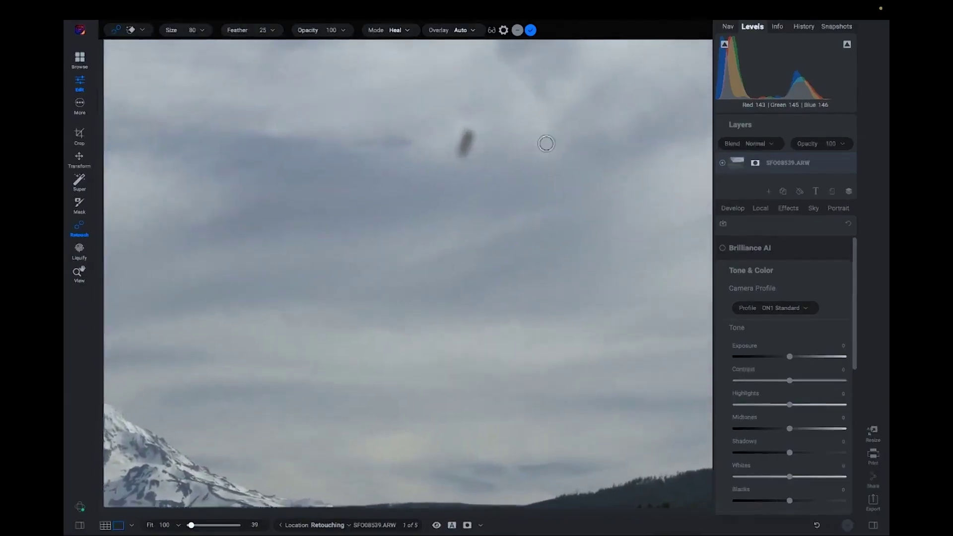
pyautogui.scroll(3, 540, 149)
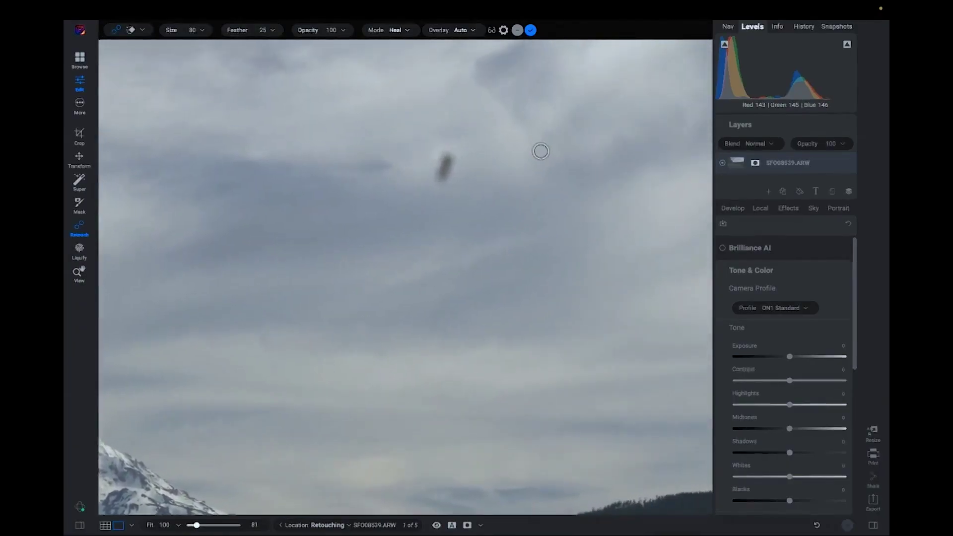
pyautogui.click(492, 30)
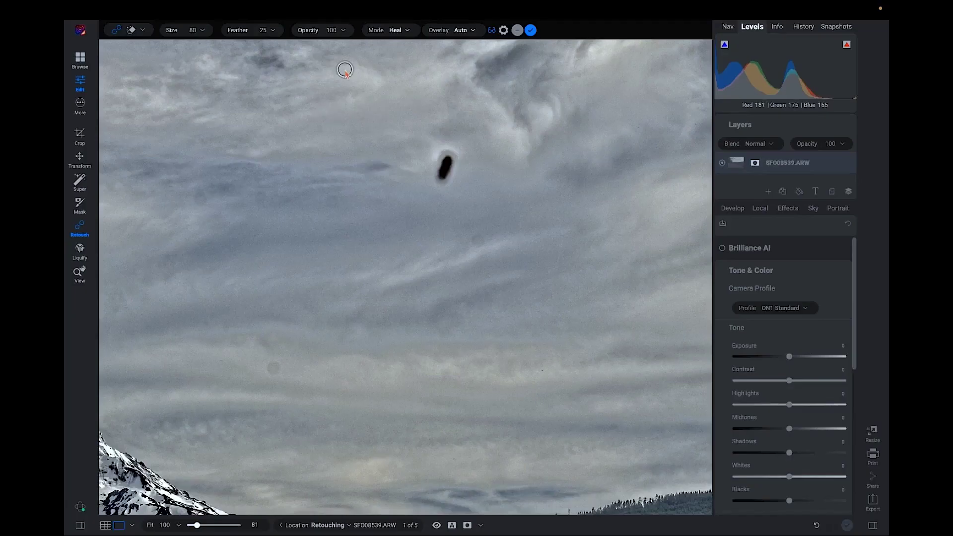
pyautogui.click(406, 31)
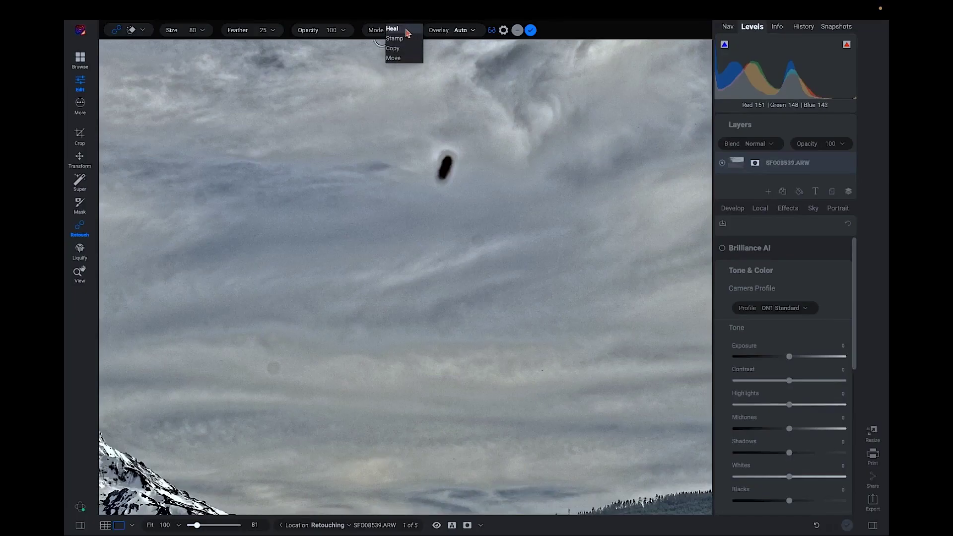
pyautogui.click(403, 31)
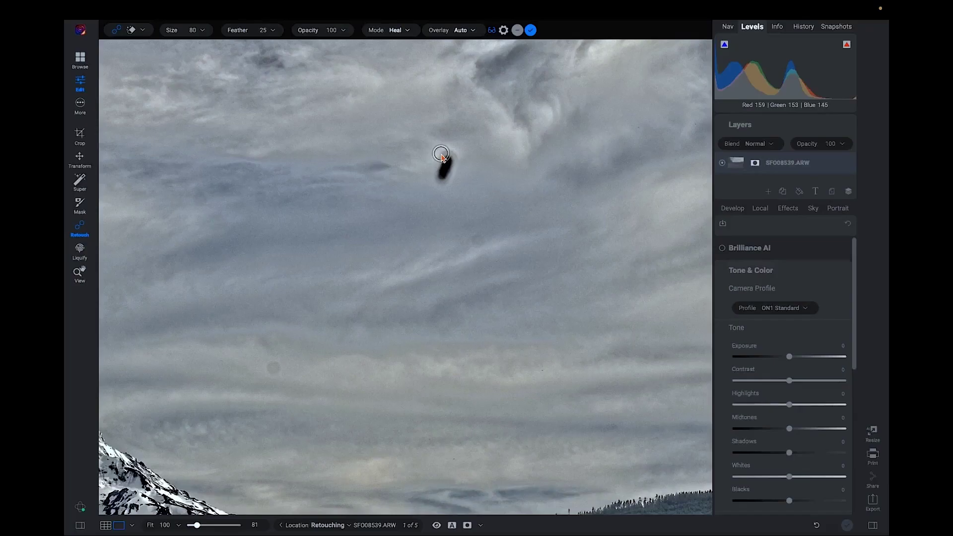
# Heal the dark spot in the sky with a size 125 brush, and move its source point to clean cloud on the spot's other side.
pyautogui.moveTo(441, 155)
pyautogui.mouseDown()
pyautogui.moveTo(453, 181)
pyautogui.moveTo(434, 187)
pyautogui.mouseUp()
pyautogui.scroll(5, 426, 141)
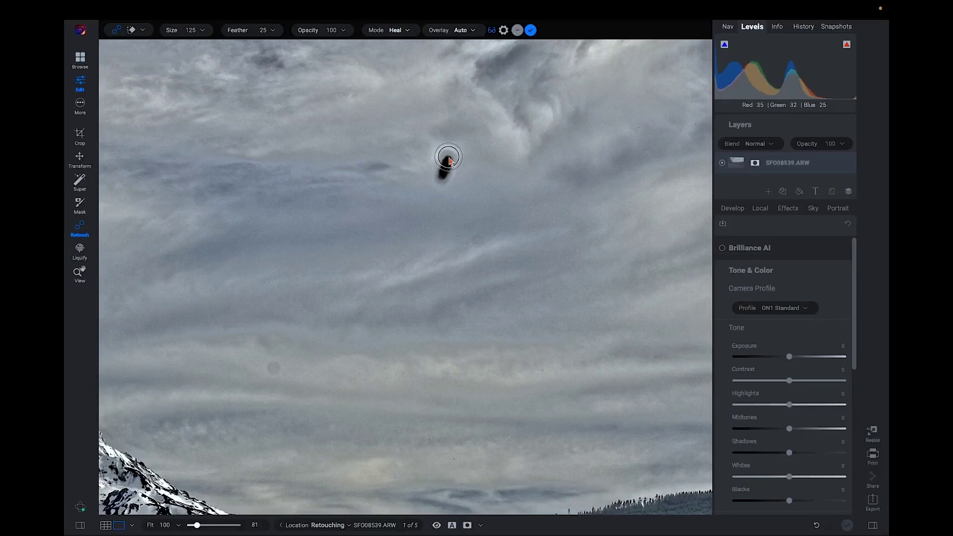
pyautogui.moveTo(450, 161)
pyautogui.mouseDown()
pyautogui.moveTo(434, 176)
pyautogui.moveTo(452, 171)
pyautogui.mouseUp()
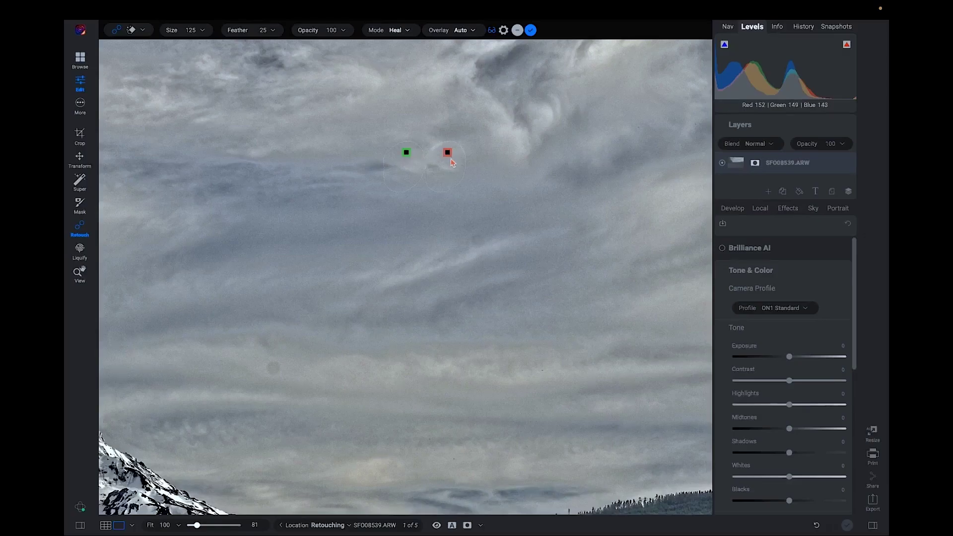
pyautogui.moveTo(406, 152)
pyautogui.mouseDown()
pyautogui.moveTo(376, 127)
pyautogui.moveTo(365, 130)
pyautogui.moveTo(375, 174)
pyautogui.moveTo(465, 197)
pyautogui.moveTo(478, 197)
pyautogui.moveTo(500, 164)
pyautogui.mouseUp()
pyautogui.moveTo(463, 144); pyautogui.dragTo(429, 166)
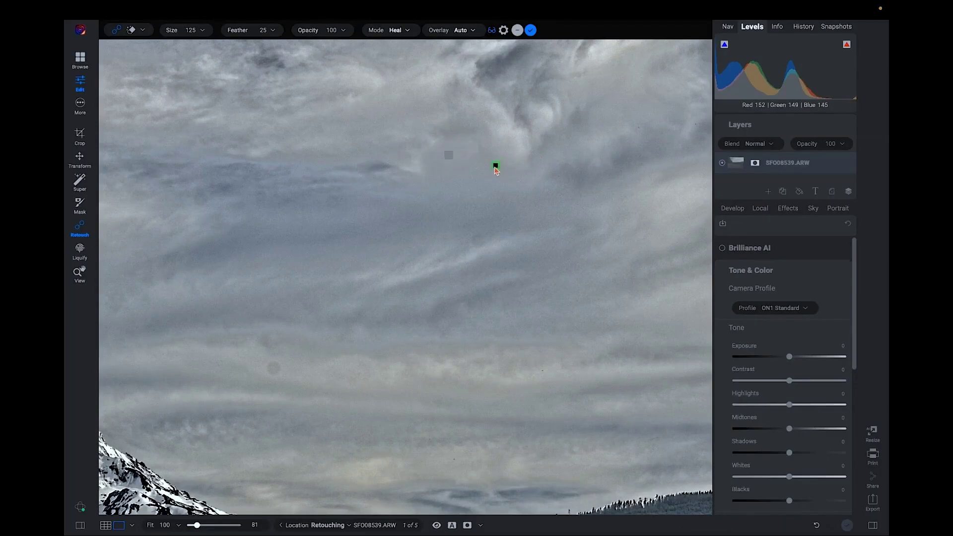
# Compare the healed patch of sky with the original by switching the preview off and on.
pyautogui.press('z')
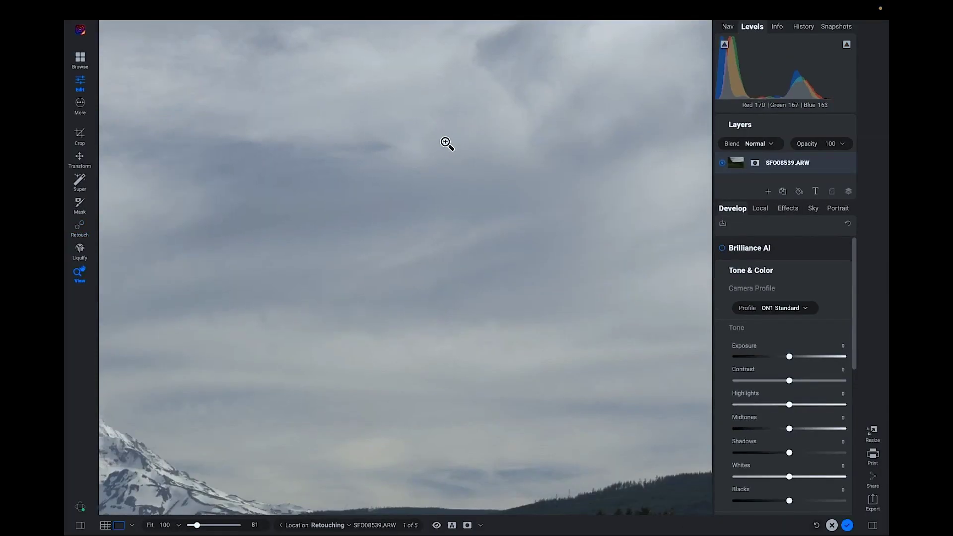
pyautogui.press('\\')
pyautogui.press('\\')
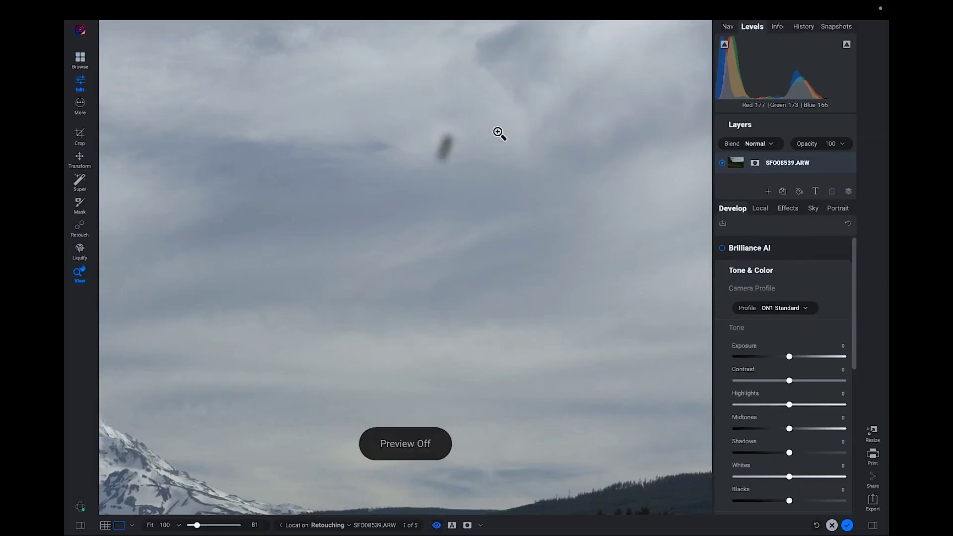
pyautogui.press('\\')
# Heal three faint dust spots in the sky with the Retouch brush at size 100, using the high-contrast spot view.
pyautogui.press('q')
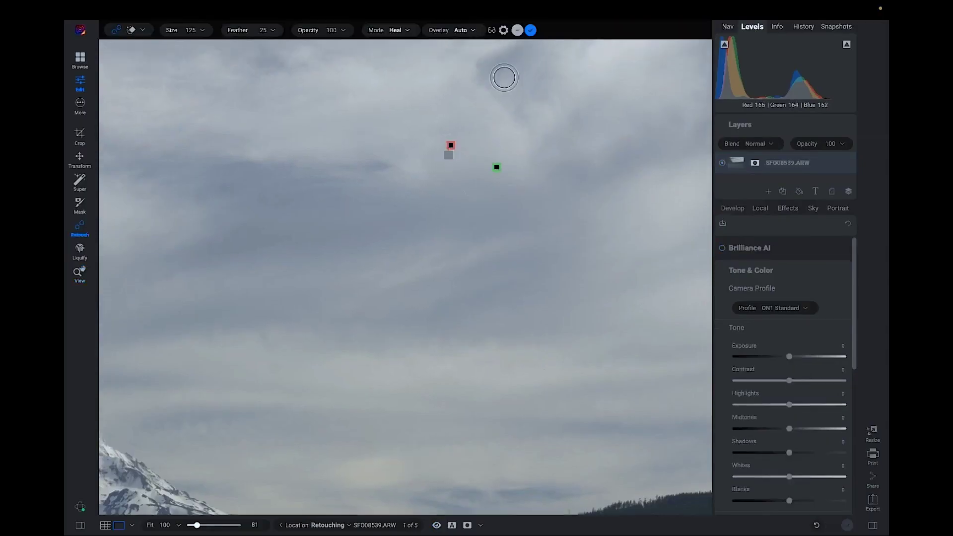
pyautogui.click(491, 30)
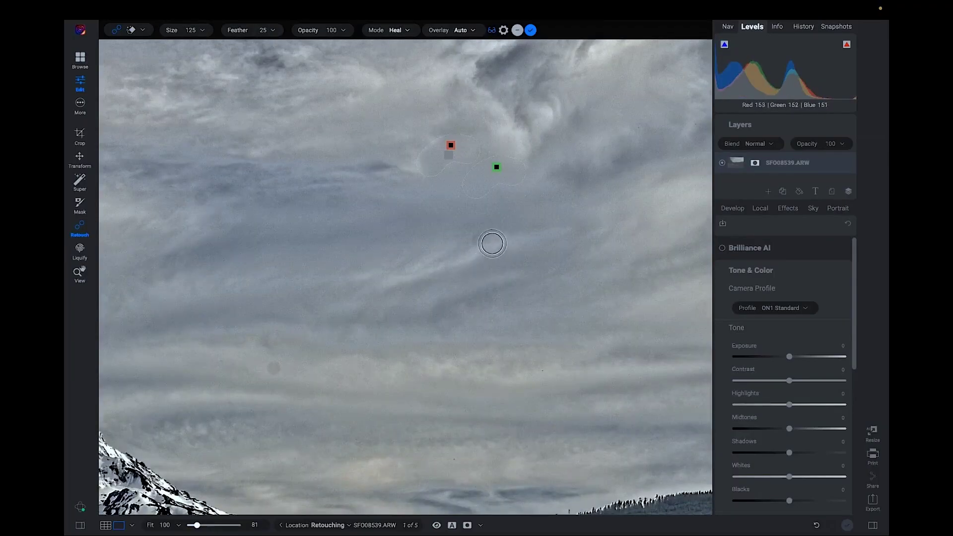
pyautogui.scroll(-5, 304, 324)
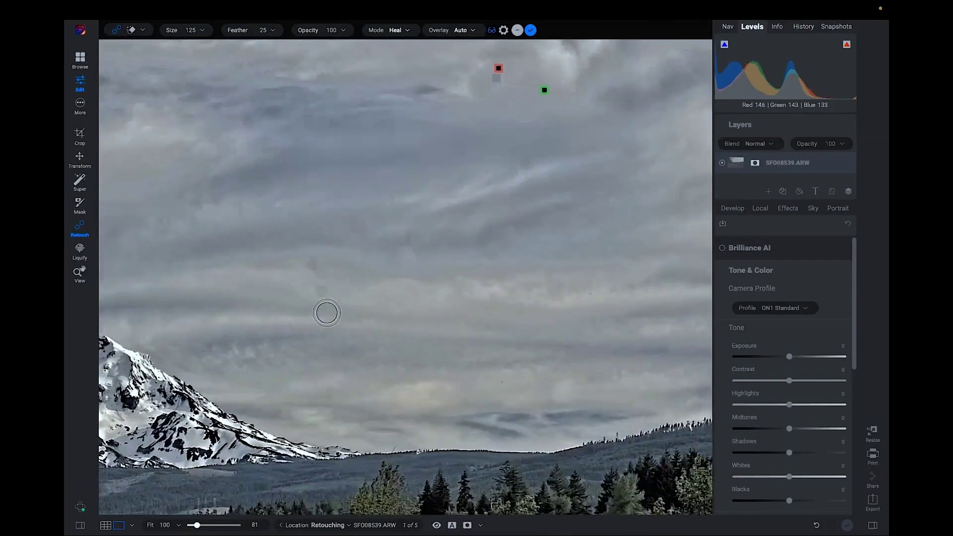
pyautogui.scroll(3, 302, 294)
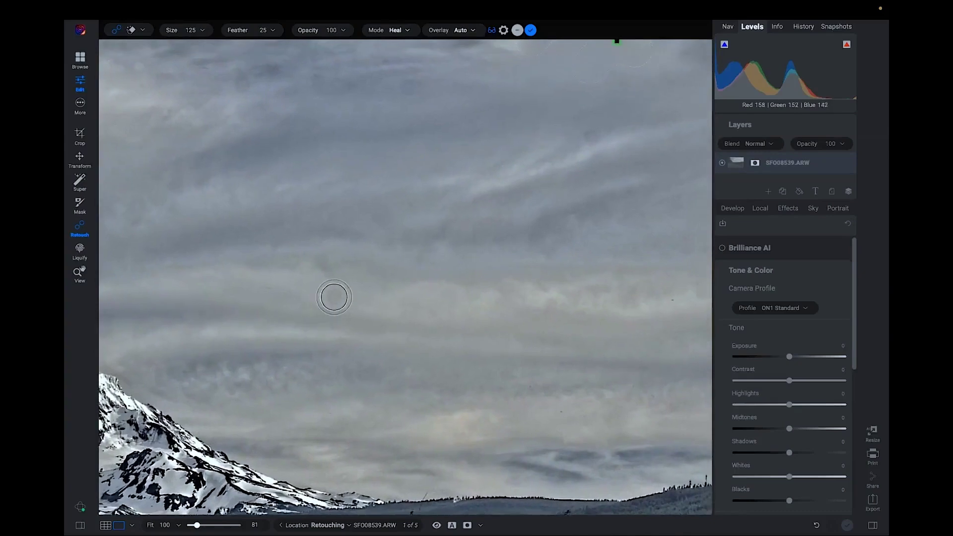
pyautogui.press('[')
pyautogui.press('[')
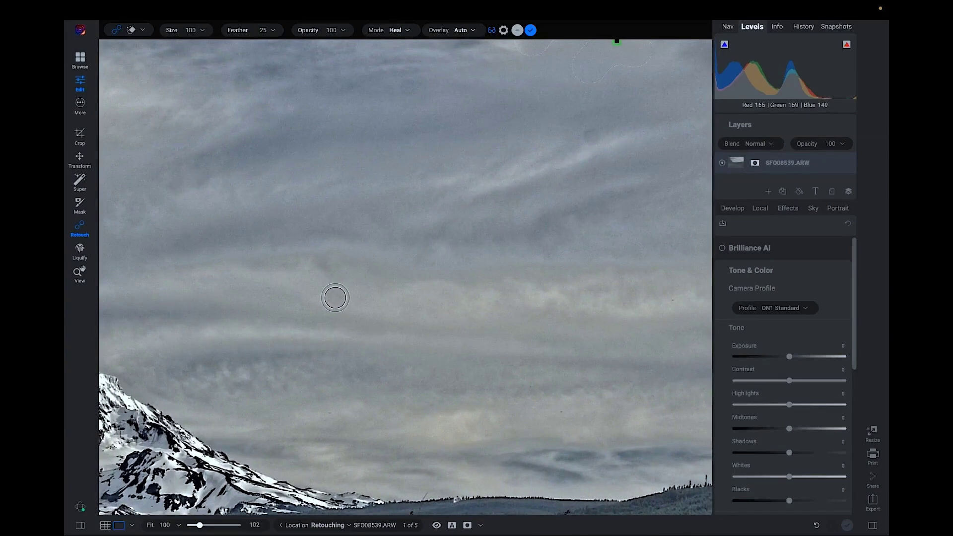
pyautogui.click(333, 295)
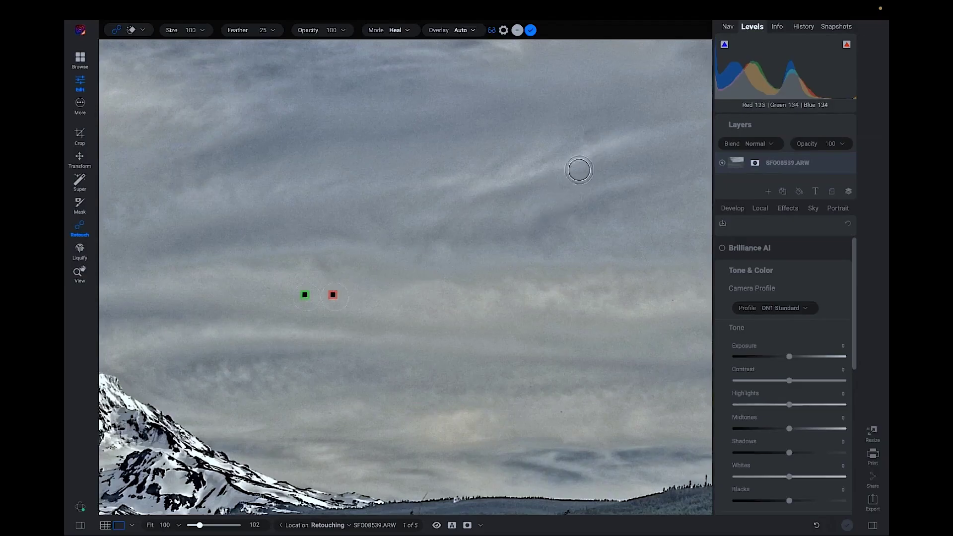
pyautogui.click(590, 134)
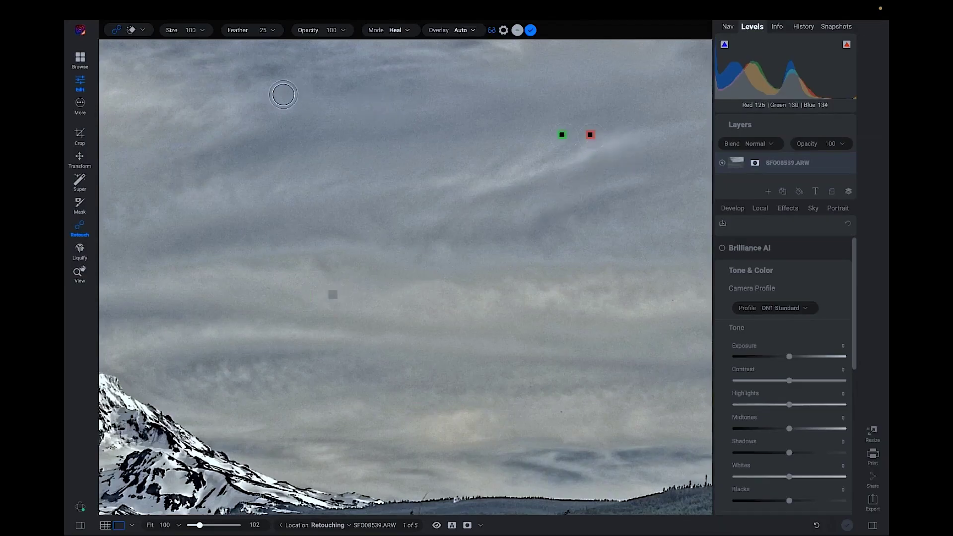
pyautogui.click(242, 82)
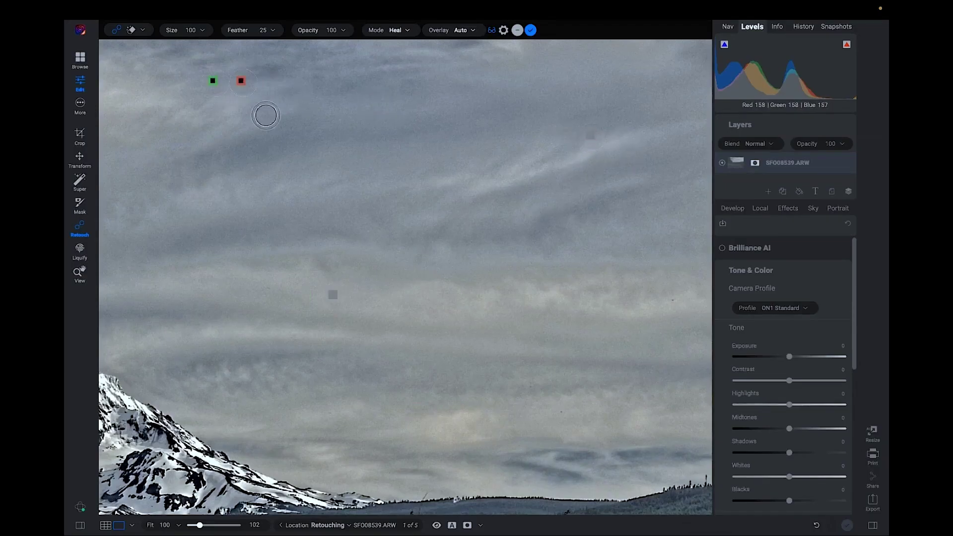
pyautogui.hotkey('ctrl', '0')
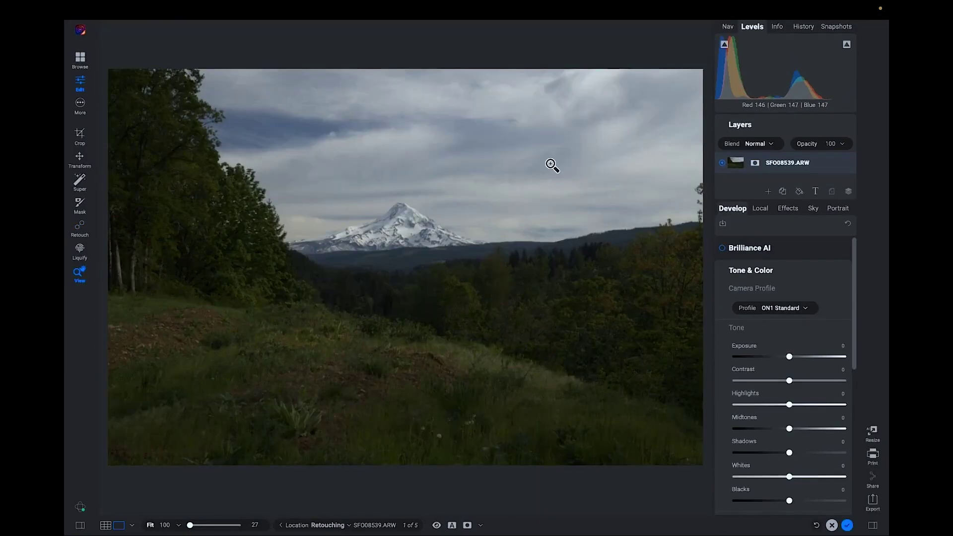
# Set Midtones to 48, Contrast to 19 and the camera profile to ON1 Landscape.
pyautogui.press('p')
pyautogui.press('p')
pyautogui.moveTo(788, 429); pyautogui.dragTo(815, 430)
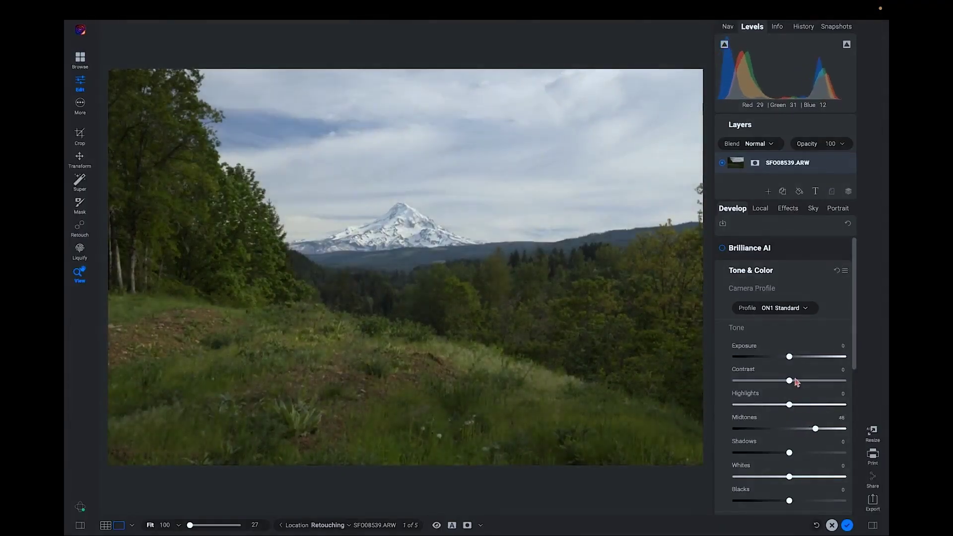
pyautogui.moveTo(793, 380); pyautogui.dragTo(800, 380)
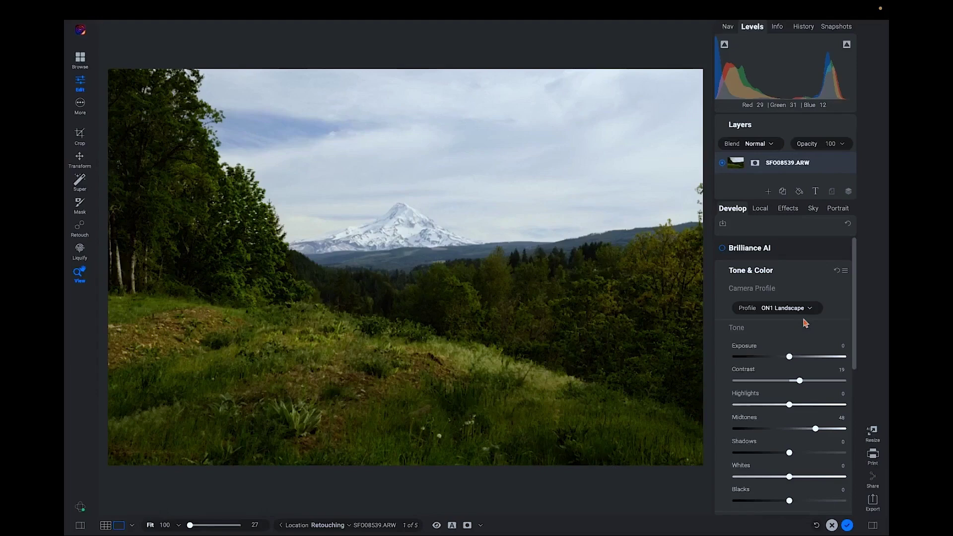
# Reactivate the Retouch brush on the sky and select the lowest existing heal point.
pyautogui.press('r')
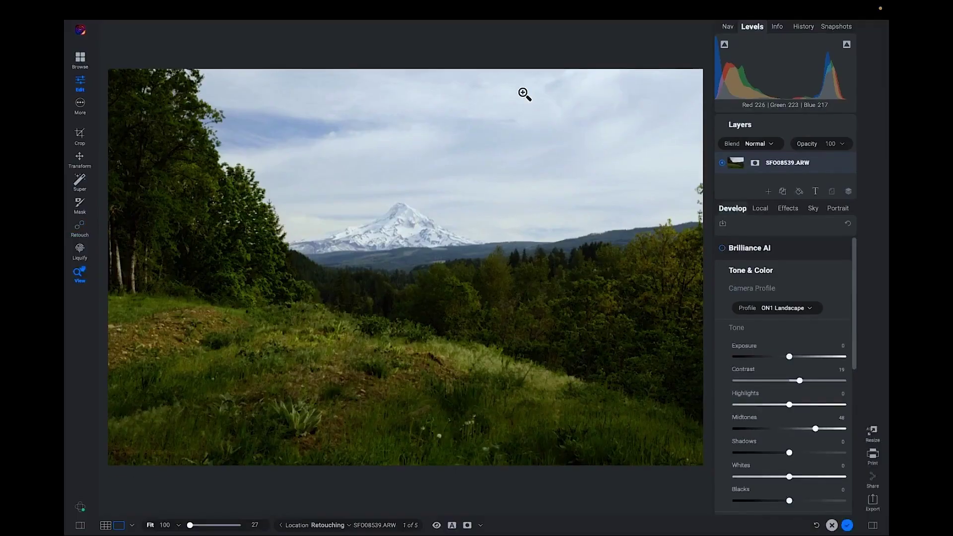
pyautogui.hotkey('ctrl', '=')
pyautogui.scroll(5, 574, 126)
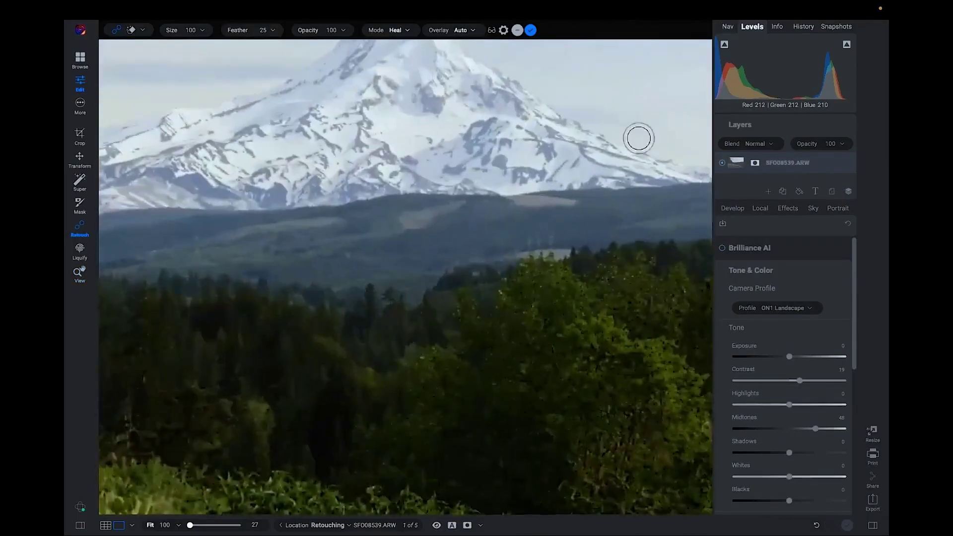
pyautogui.scroll(5, 636, 155)
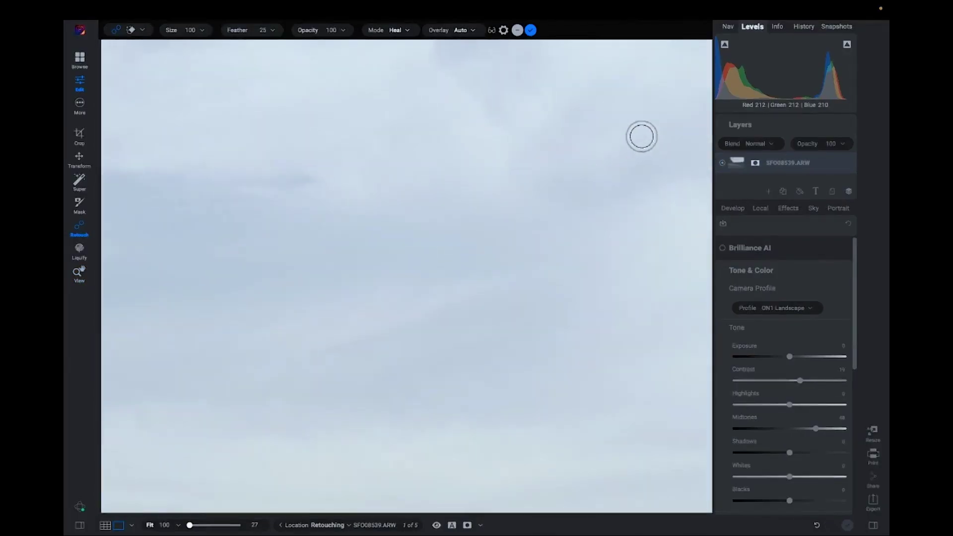
pyautogui.scroll(3, 351, 189)
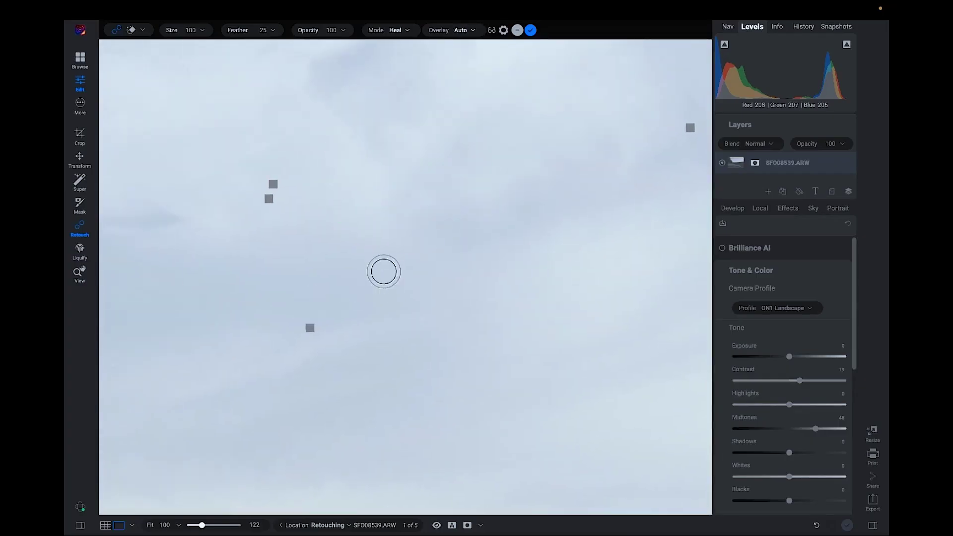
pyautogui.click(309, 329)
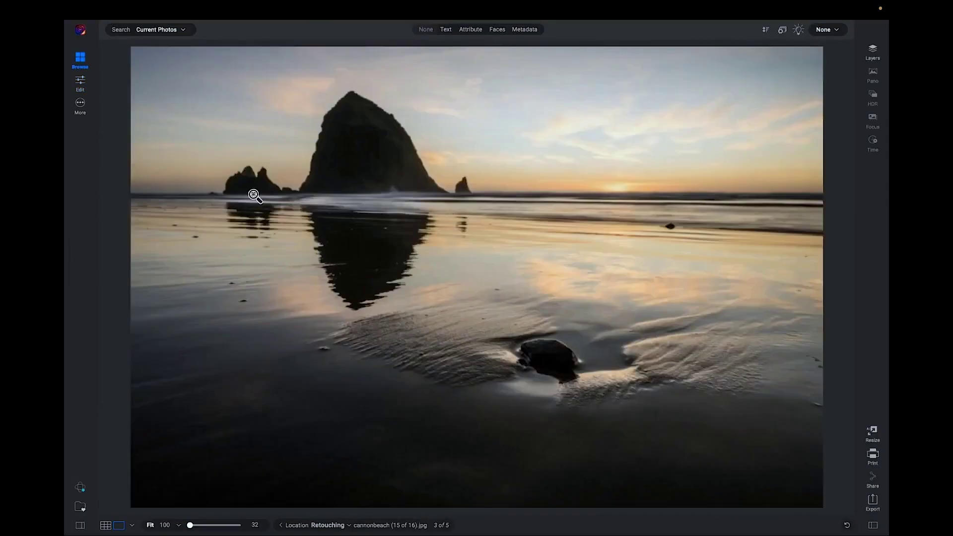
# Open cannonbeach (15 of 16).jpg for editing and activate the Retouch brush.
pyautogui.click(80, 84)
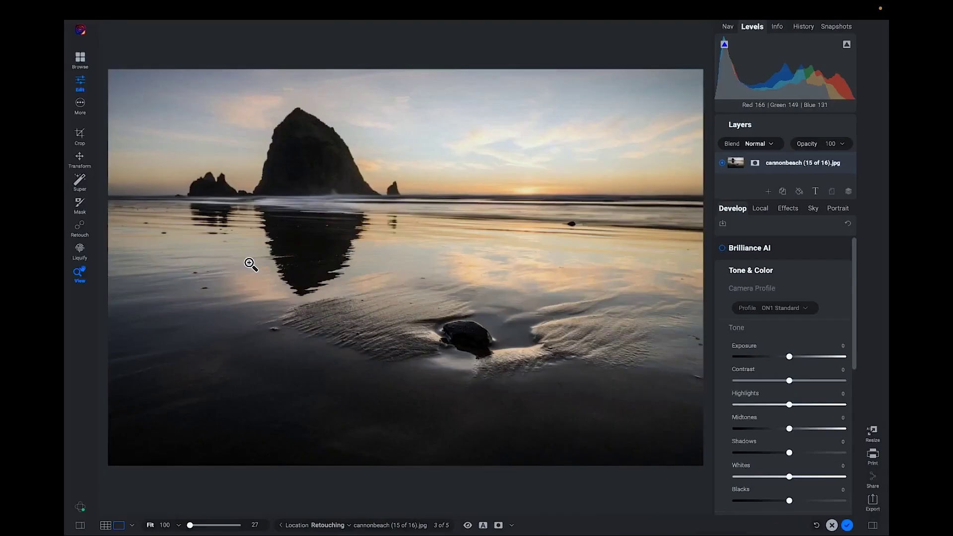
pyautogui.press('r')
pyautogui.scroll(3, 218, 261)
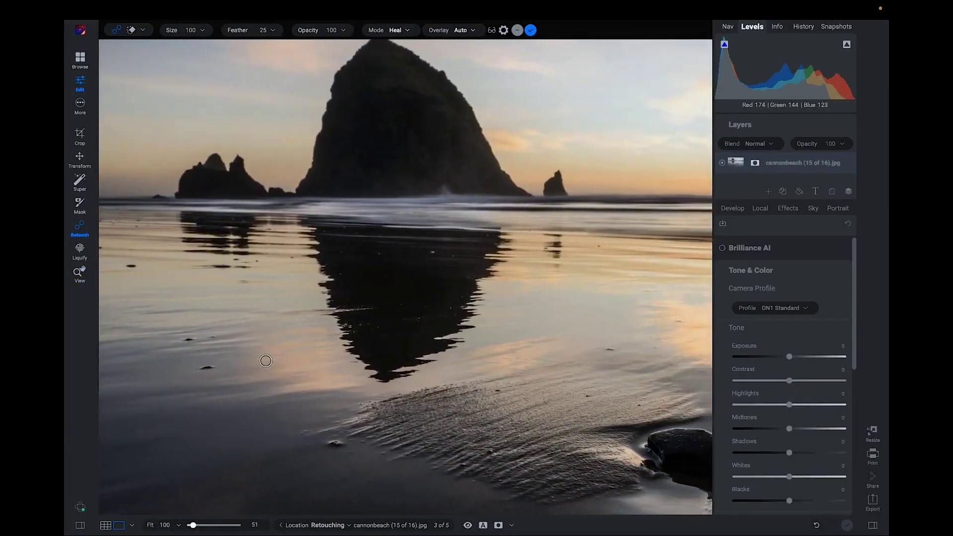
pyautogui.scroll(3, 261, 360)
pyautogui.scroll(2, 261, 361)
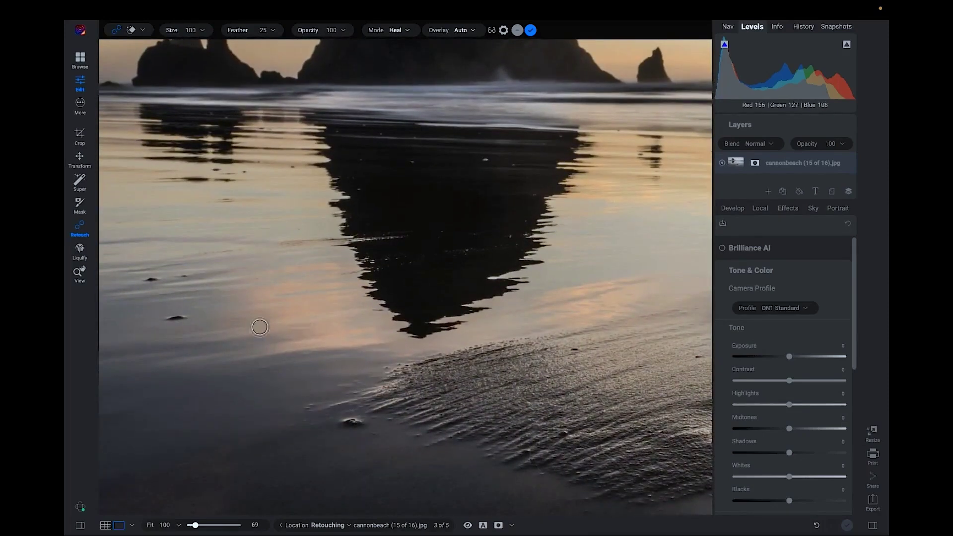
# Examine the water and wet sand around the sea stack's reflection for distracting pebbles.
pyautogui.scroll(-5, 358, 368)
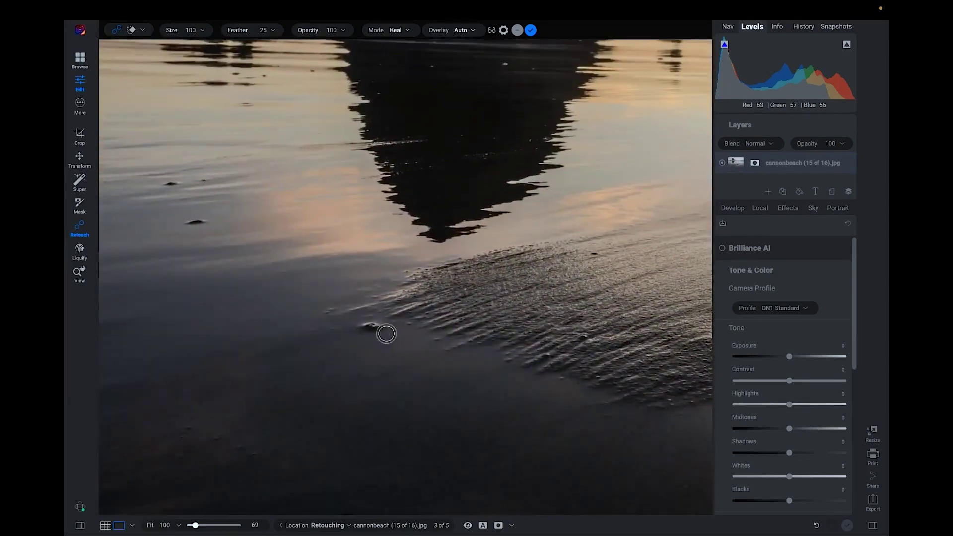
pyautogui.scroll(3, 233, 243)
pyautogui.hscroll(-3, 234, 243)
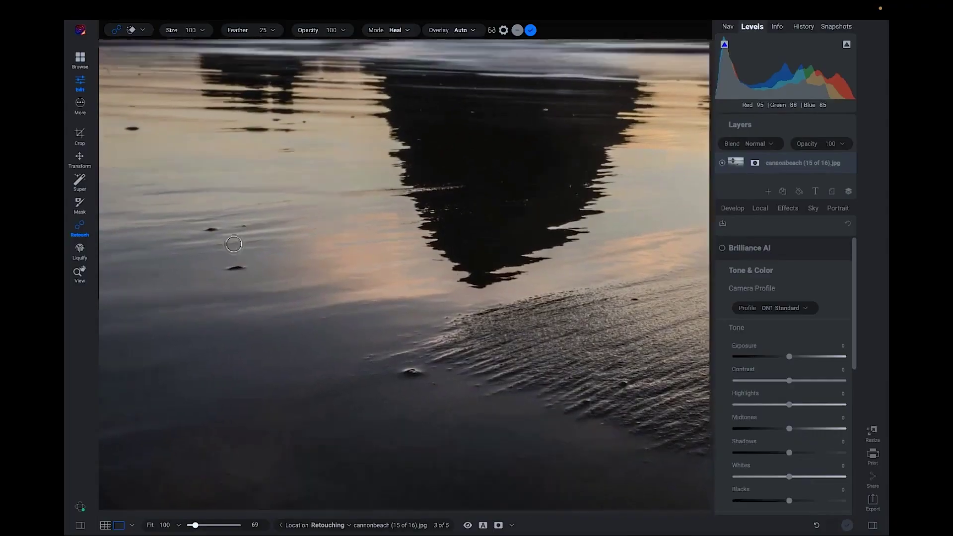
pyautogui.scroll(-5, 234, 247)
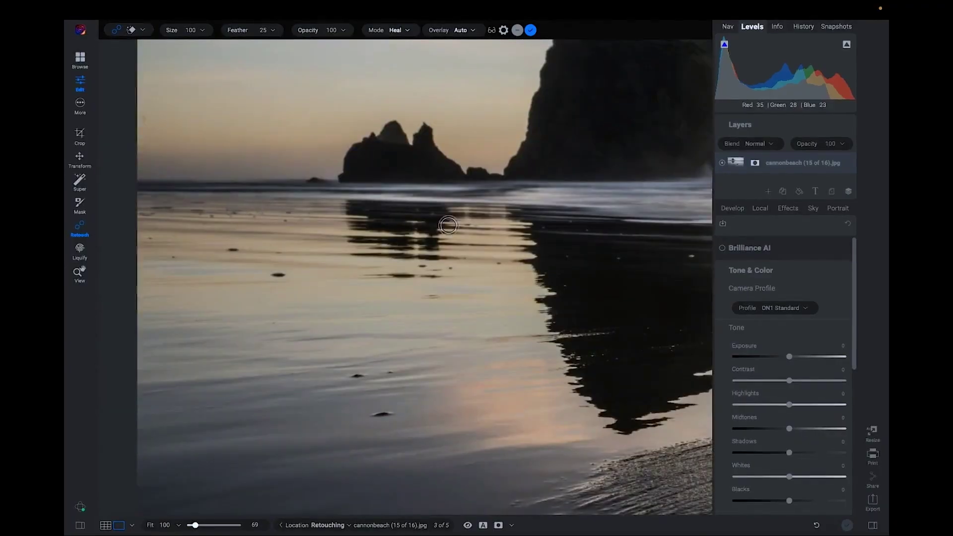
pyautogui.scroll(5, 449, 341)
pyautogui.hscroll(4, 442, 338)
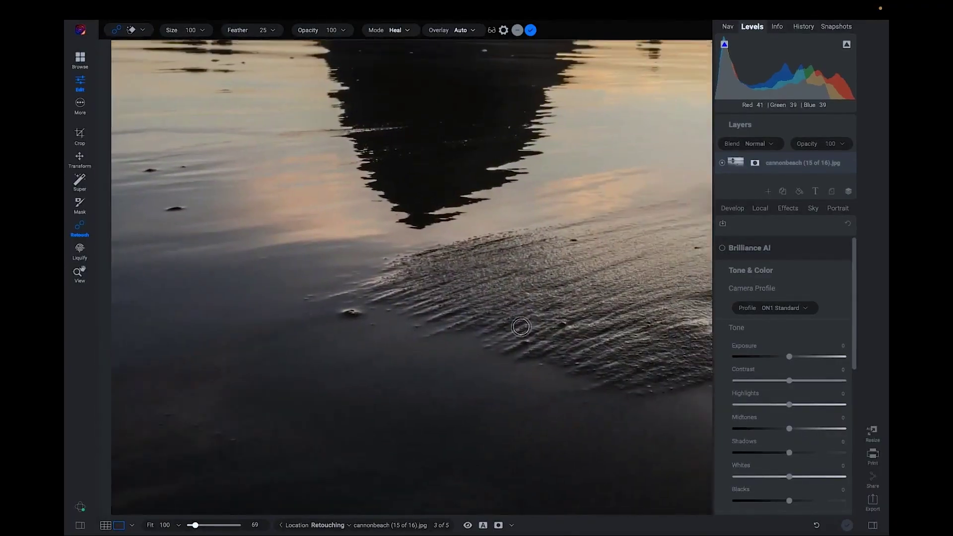
pyautogui.hscroll(3, 521, 326)
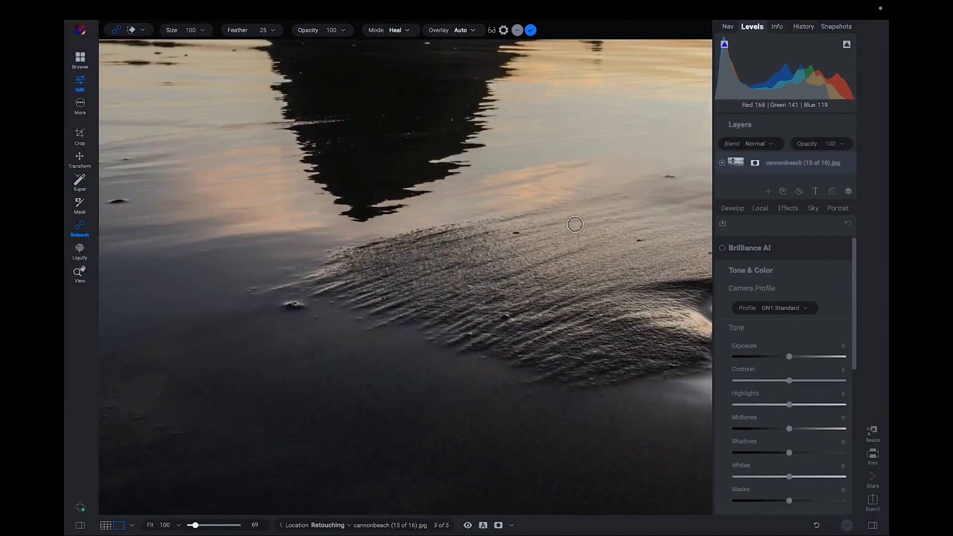
pyautogui.hscroll(3, 573, 223)
# Heal the pebble beside the rippled sand and the dark pebbles in the nearby water with the brush at size 100.
pyautogui.scroll(3, 312, 292)
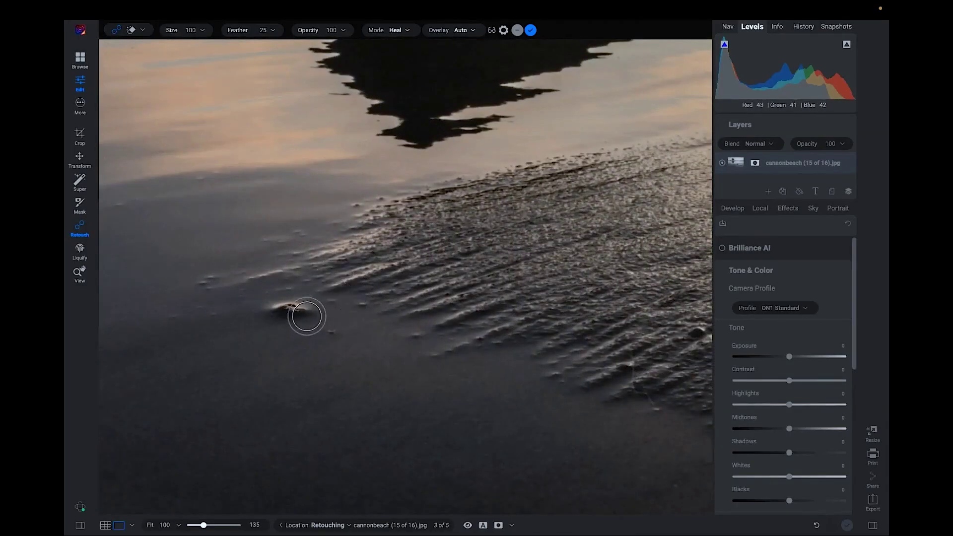
pyautogui.moveTo(303, 315)
pyautogui.mouseDown()
pyautogui.moveTo(274, 310)
pyautogui.moveTo(300, 315)
pyautogui.mouseUp()
pyautogui.moveTo(200, 308)
pyautogui.mouseDown()
pyautogui.moveTo(206, 340)
pyautogui.moveTo(194, 340)
pyautogui.moveTo(222, 362)
pyautogui.mouseUp()
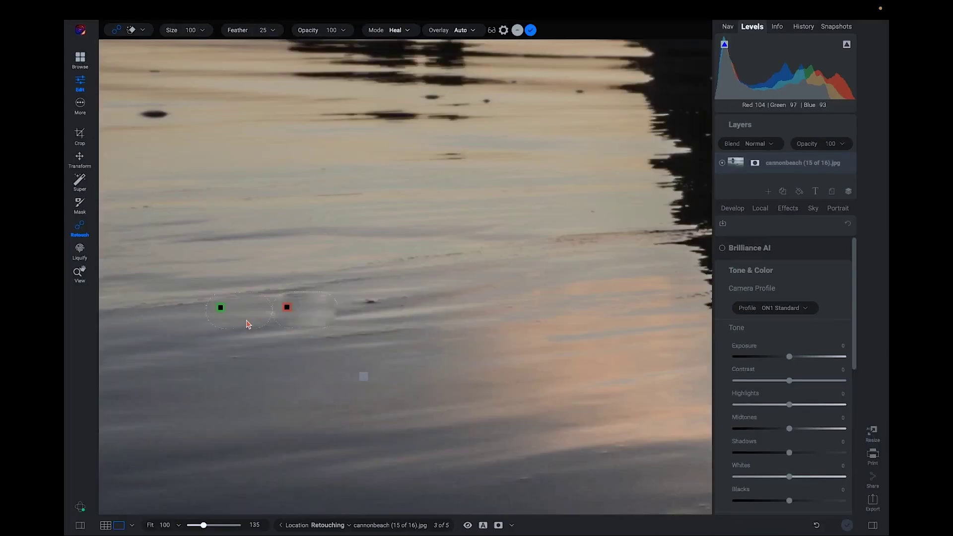
# Inspect the last healed patch in the water close up with the View tool.
pyautogui.hotkey('ctrl', 'z')
pyautogui.press('z')
pyautogui.click(195, 276)
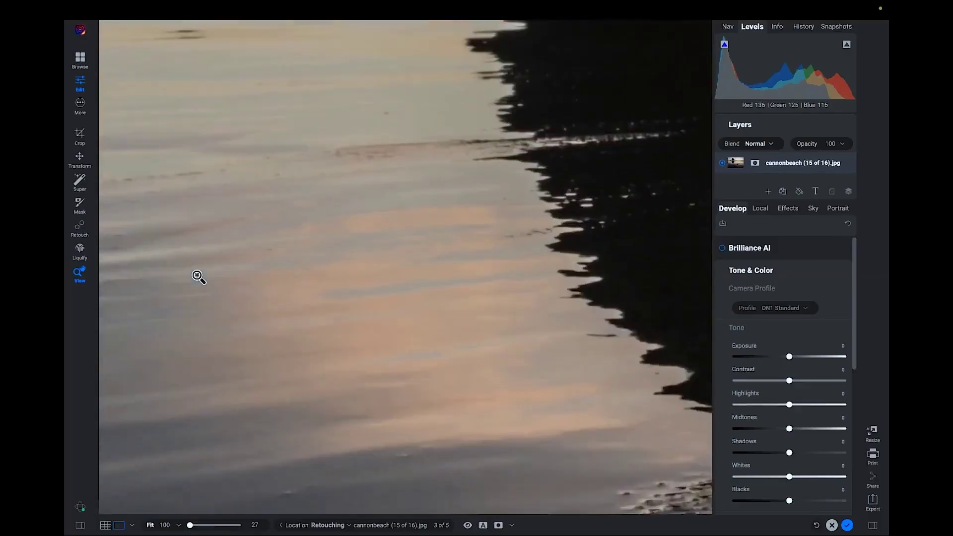
pyautogui.click(197, 277)
pyautogui.click(274, 368)
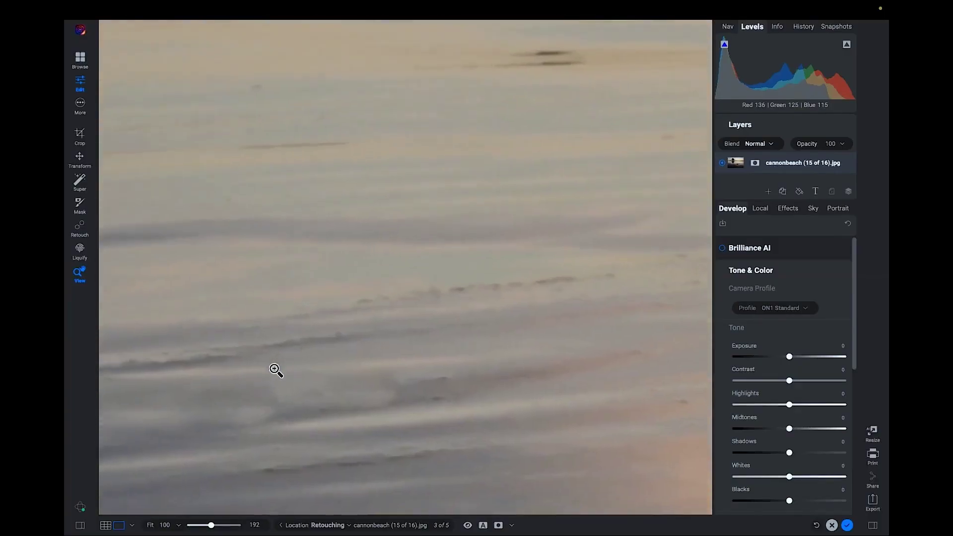
pyautogui.click(296, 377)
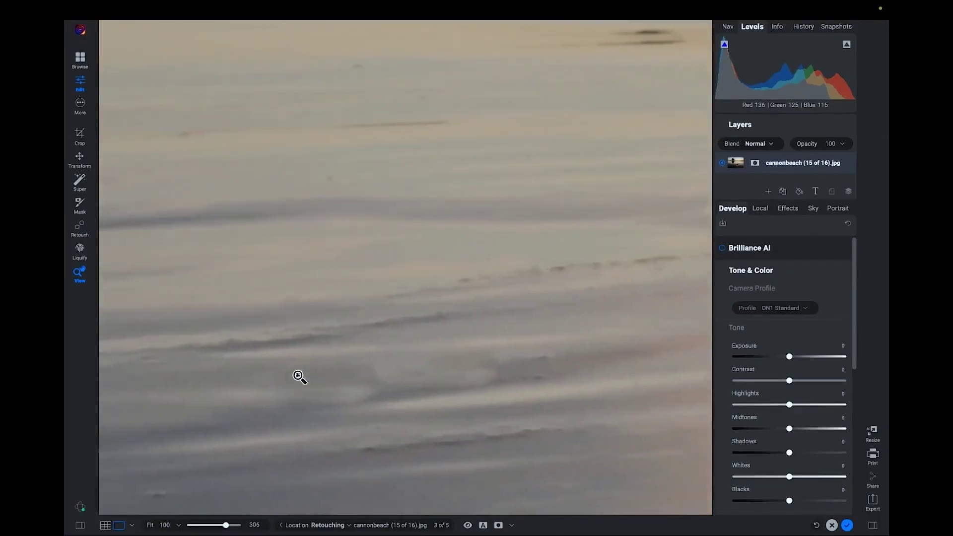
# Redo the heal over the upper pebble in the water with smaller Retouch strokes at sizes 50 and 25.
pyautogui.press('r')
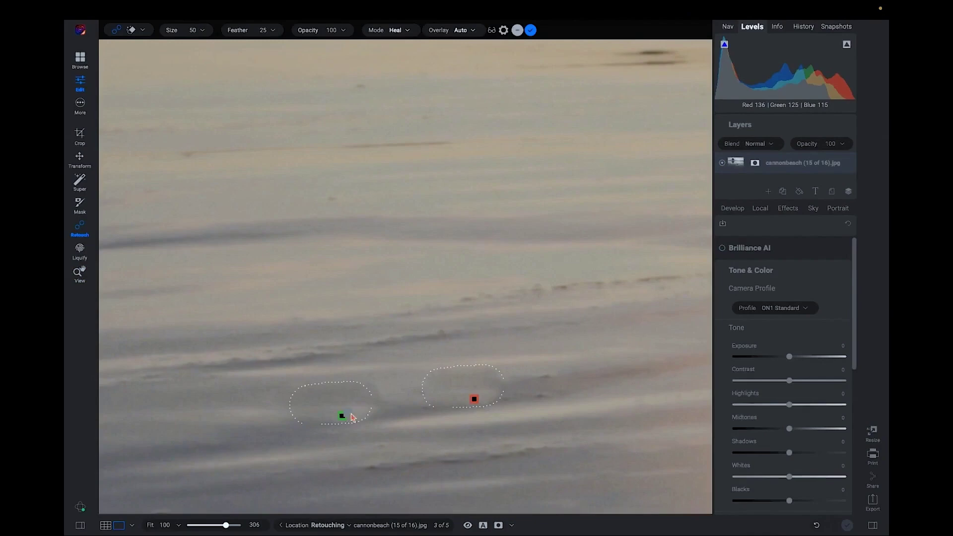
pyautogui.moveTo(365, 415); pyautogui.dragTo(391, 400)
pyautogui.hotkey('ctrl', 'z')
pyautogui.press('[')
pyautogui.press('[')
pyautogui.press('[')
pyautogui.press('[')
pyautogui.press('[')
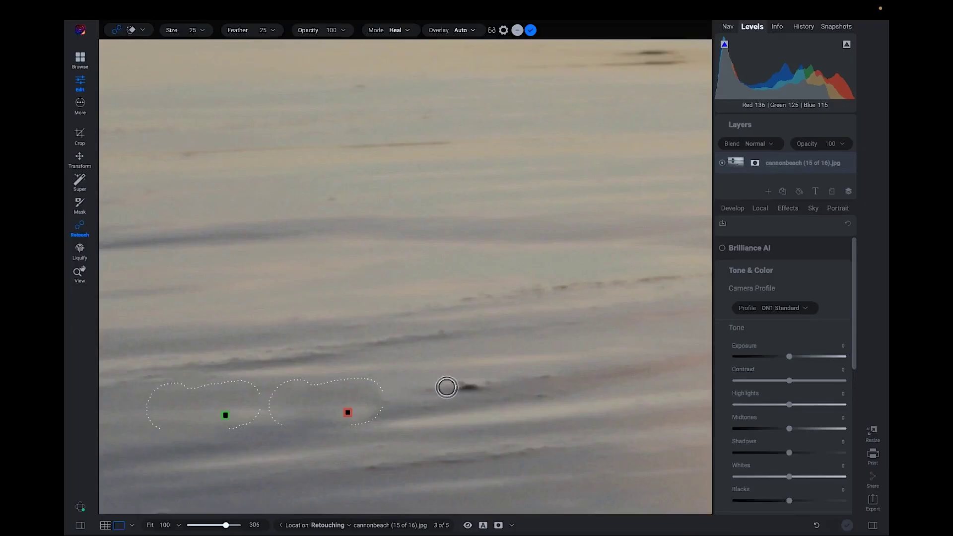
pyautogui.moveTo(431, 387)
pyautogui.mouseDown()
pyautogui.moveTo(492, 385)
pyautogui.moveTo(464, 386)
pyautogui.mouseUp()
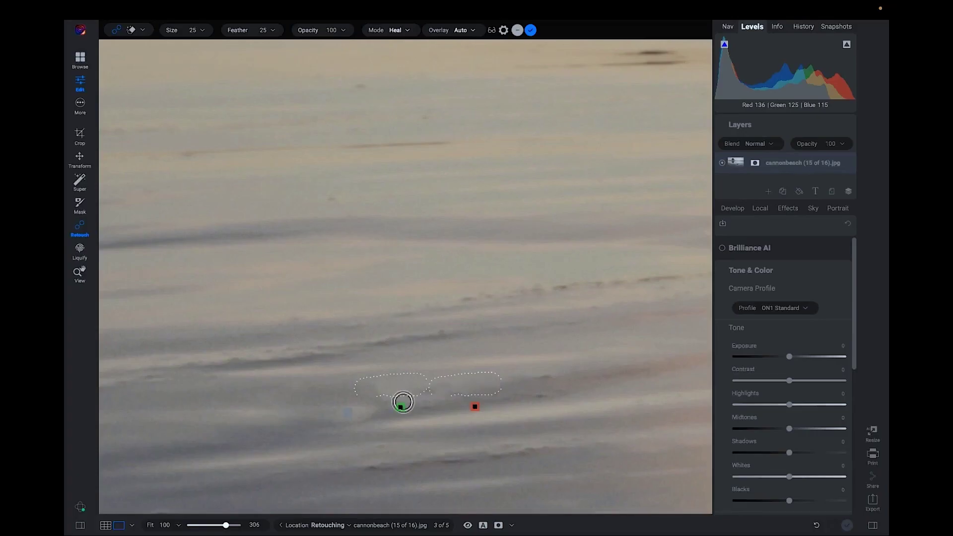
# Check the redone heal in the water without the retouch overlay.
pyautogui.press('z')
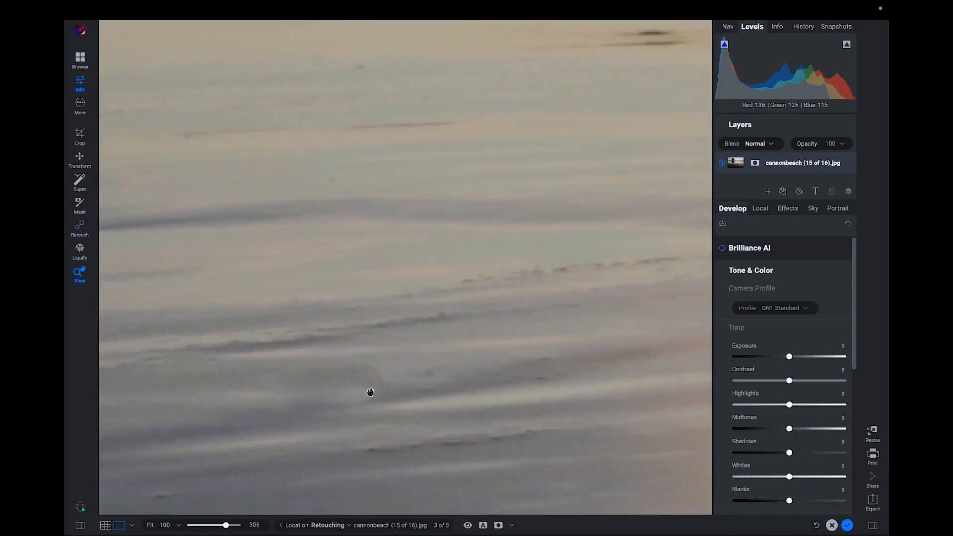
pyautogui.press('r')
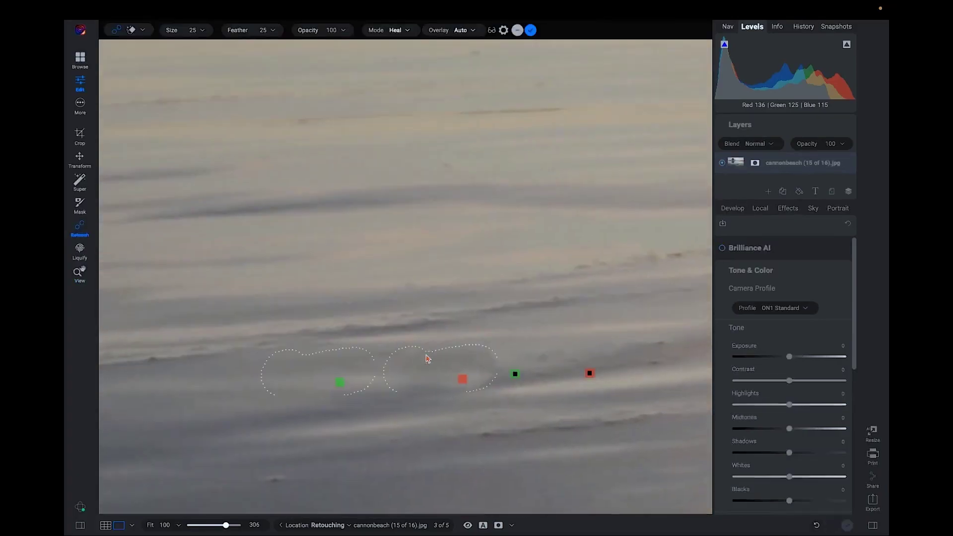
pyautogui.press('z')
# Heal the oval dark pebbles in the golden water beside the reflection with the Retouch brush at size 25.
pyautogui.moveTo(461, 334); pyautogui.dragTo(508, 374)
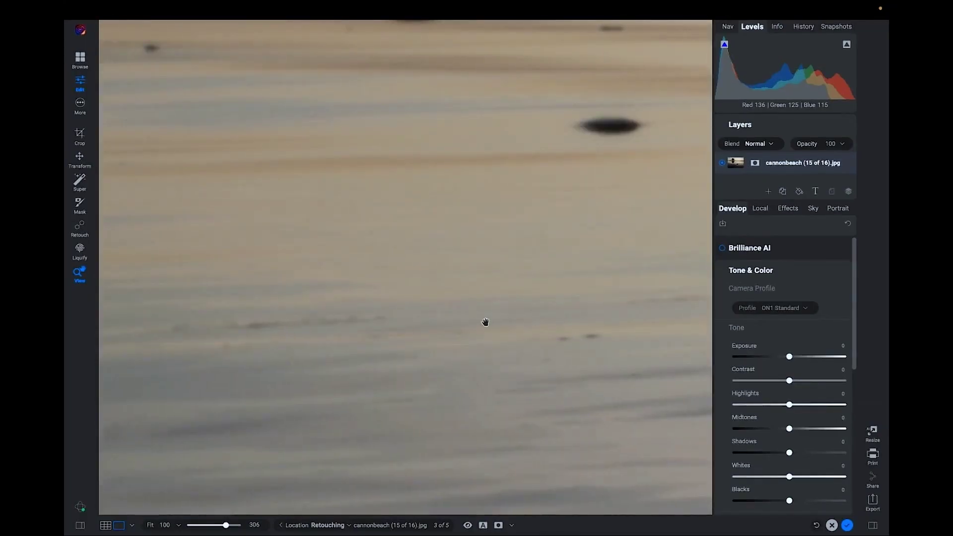
pyautogui.moveTo(593, 234); pyautogui.dragTo(474, 321)
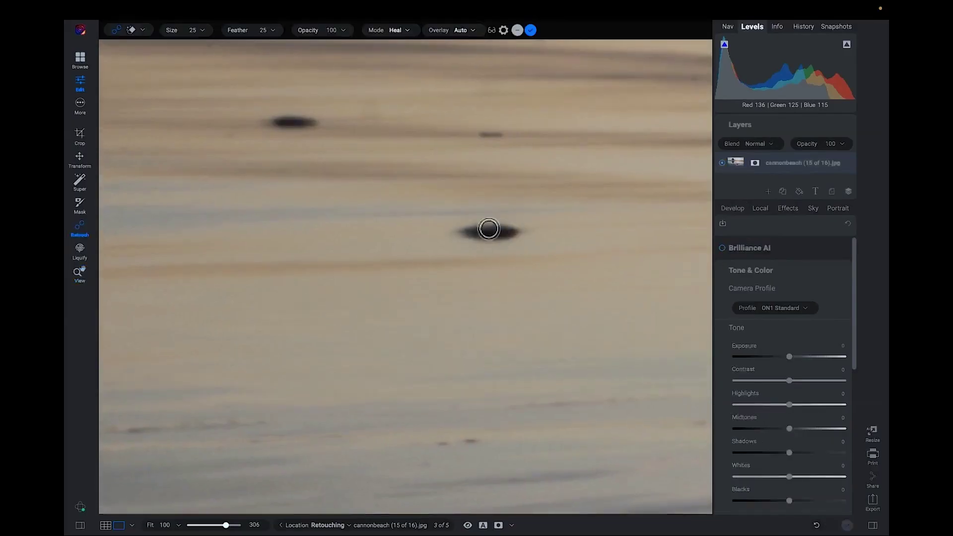
pyautogui.hotkey('ctrl', '0')
pyautogui.click(422, 279)
pyautogui.press('r')
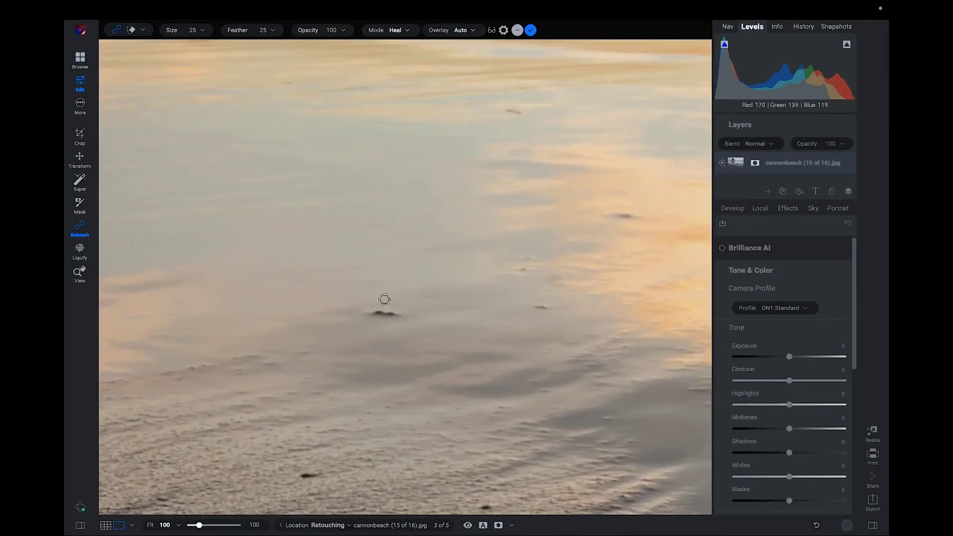
# Brighten the beach photo by setting Midtones to 48.
pyautogui.hotkey('ctrl', '0')
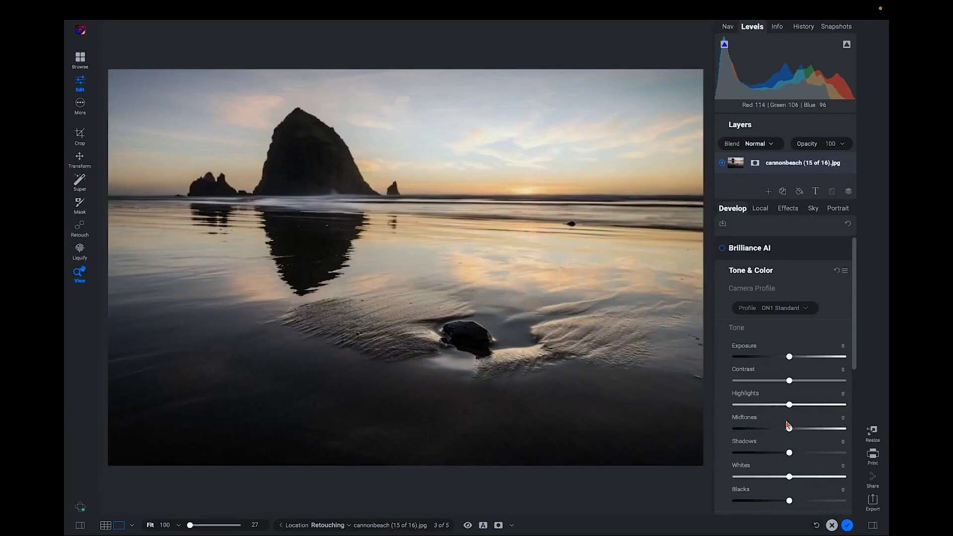
pyautogui.moveTo(788, 426); pyautogui.dragTo(815, 427)
# Compare the retouched water and sand with the original at 100% by repeatedly switching the preview off and on.
pyautogui.click(319, 323)
pyautogui.moveTo(404, 304); pyautogui.dragTo(509, 394)
pyautogui.press('p')
pyautogui.press('p')
pyautogui.press('p')
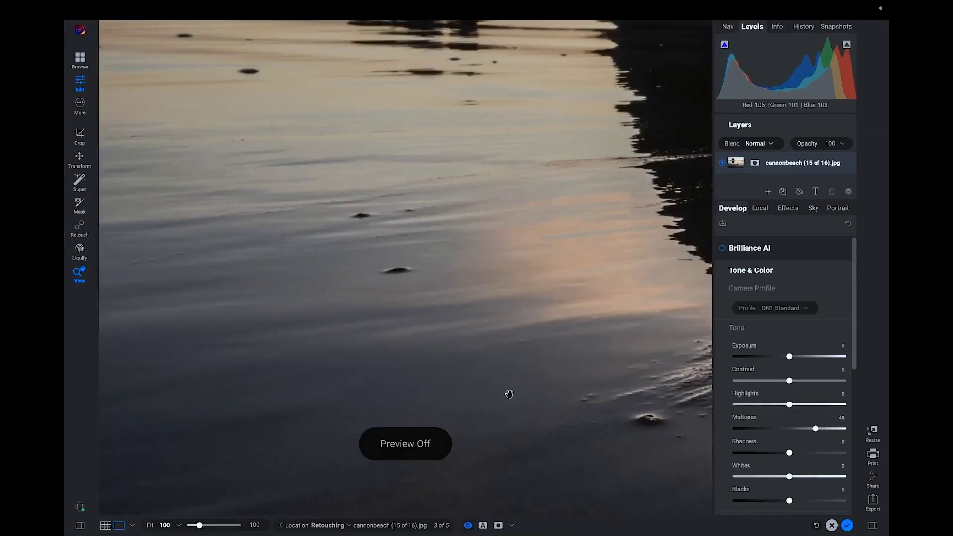
pyautogui.press('p')
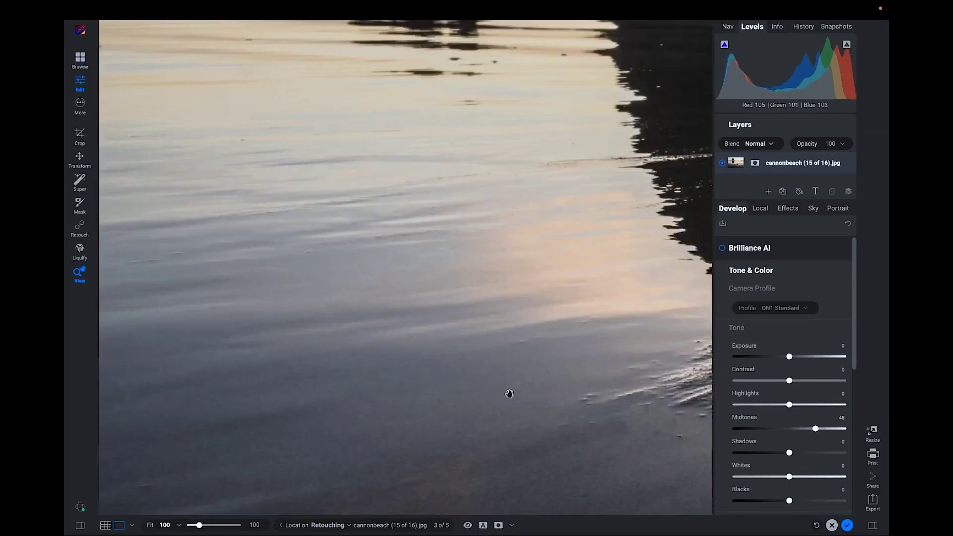
pyautogui.press('p')
pyautogui.press('p')
pyautogui.press('p')
pyautogui.press('p')
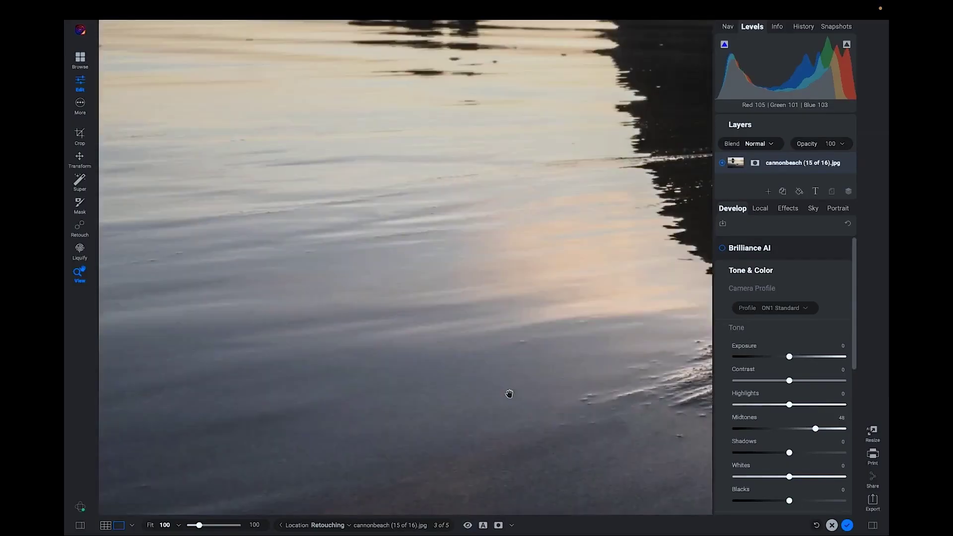